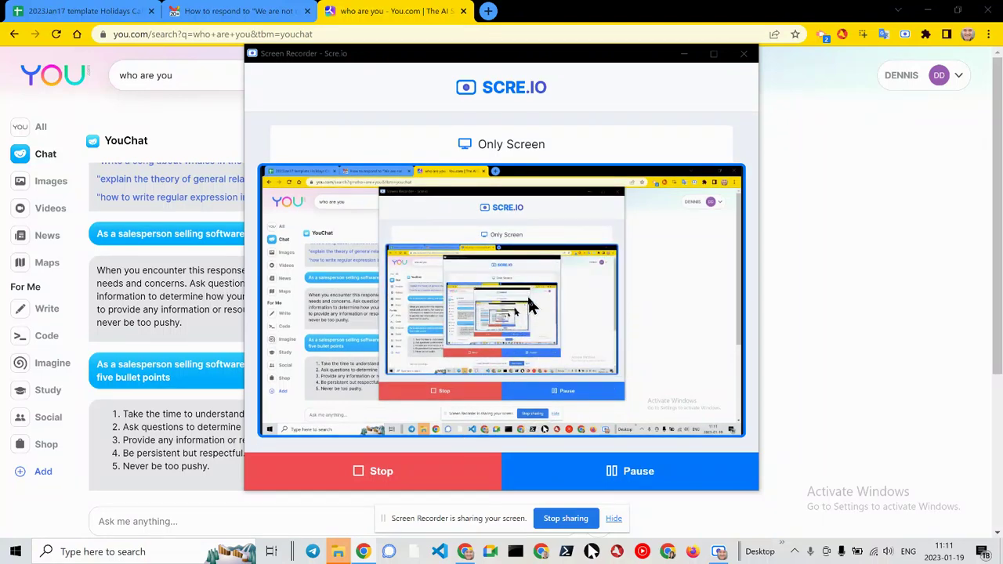
Bring the YouChat page with the 'We are not making changes right now' salesperson conversation in front of the recorder.
click(791, 265)
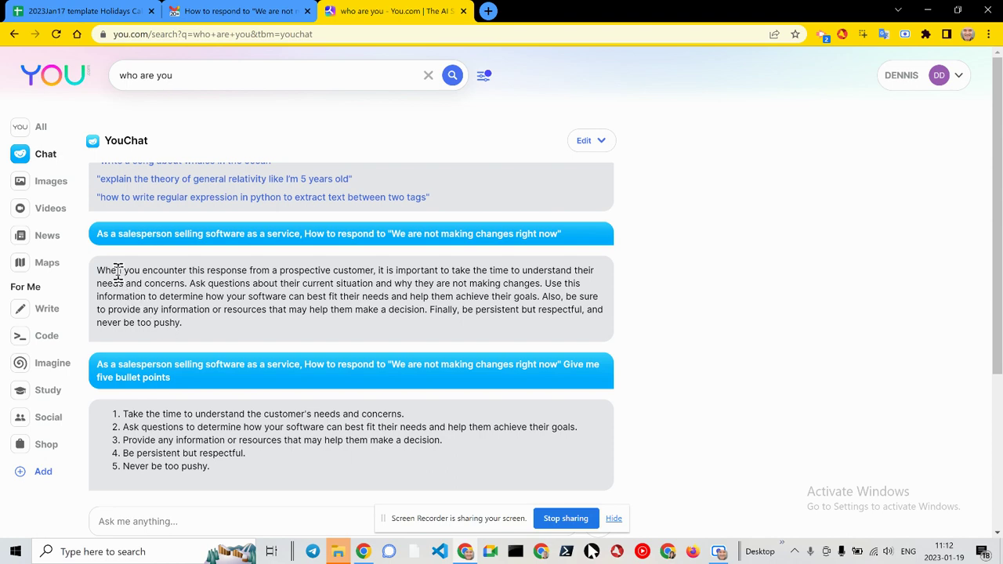
drag(117, 271, 225, 309)
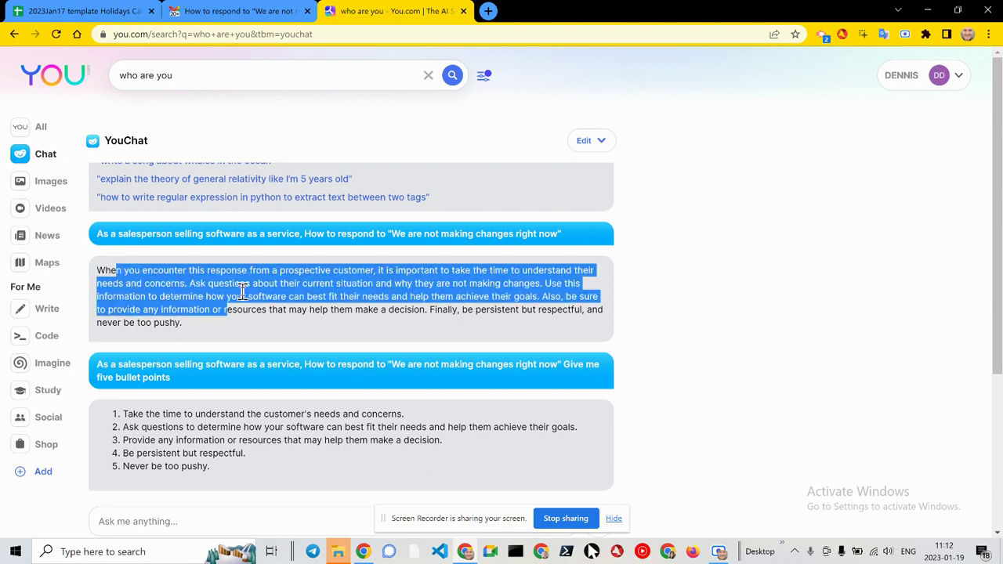
scroll(243, 290, down, 2)
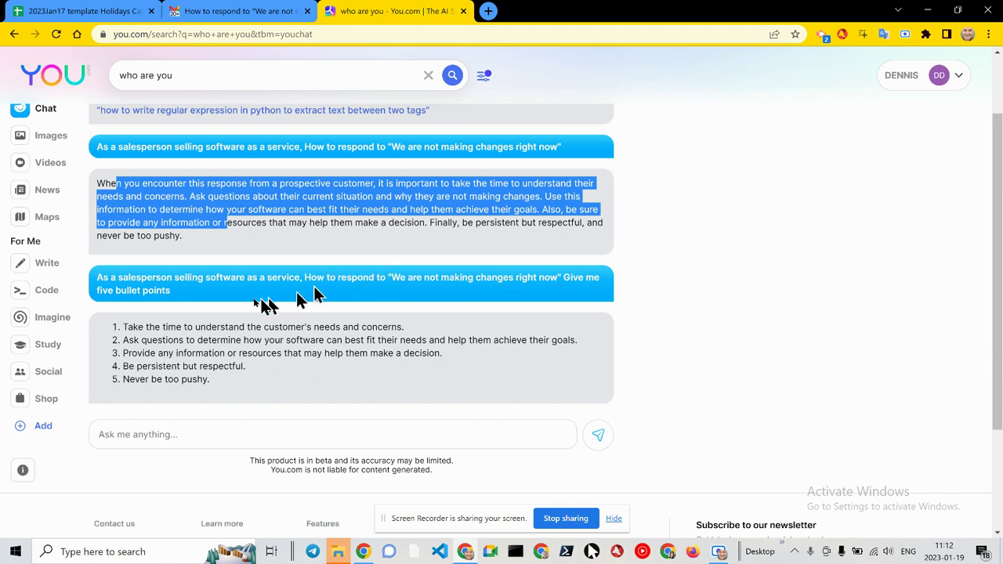
click(133, 328)
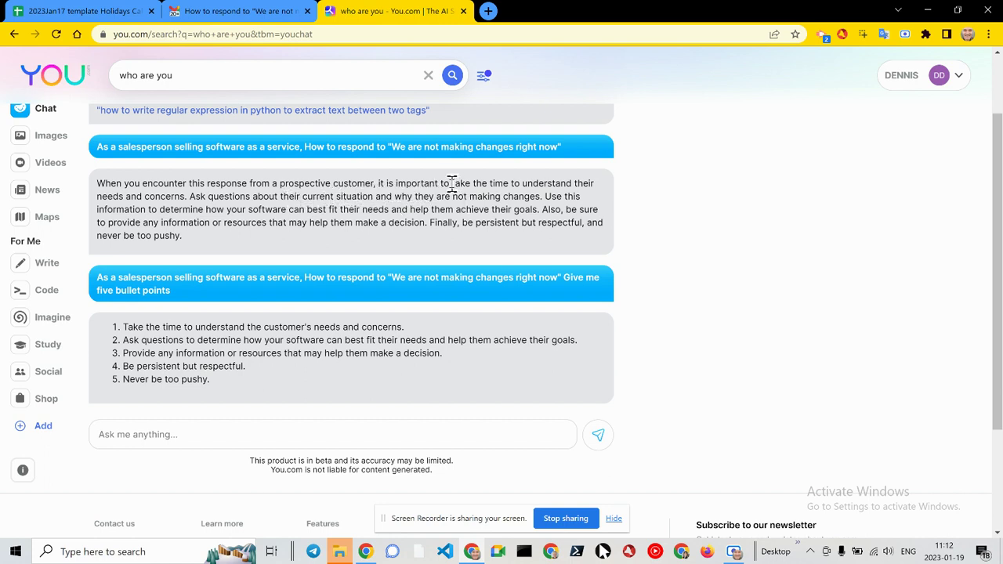
drag(451, 183, 219, 197)
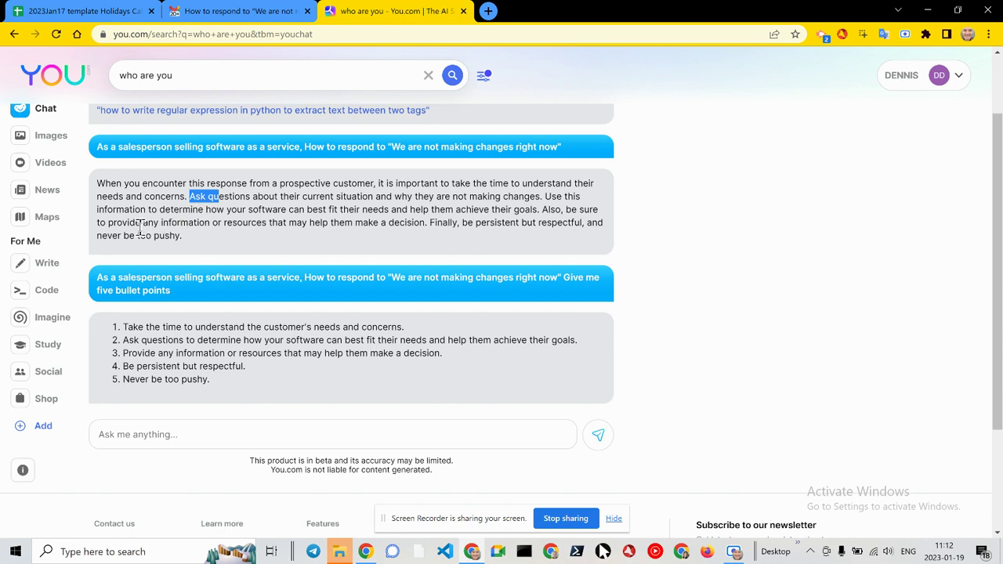
drag(108, 223, 265, 225)
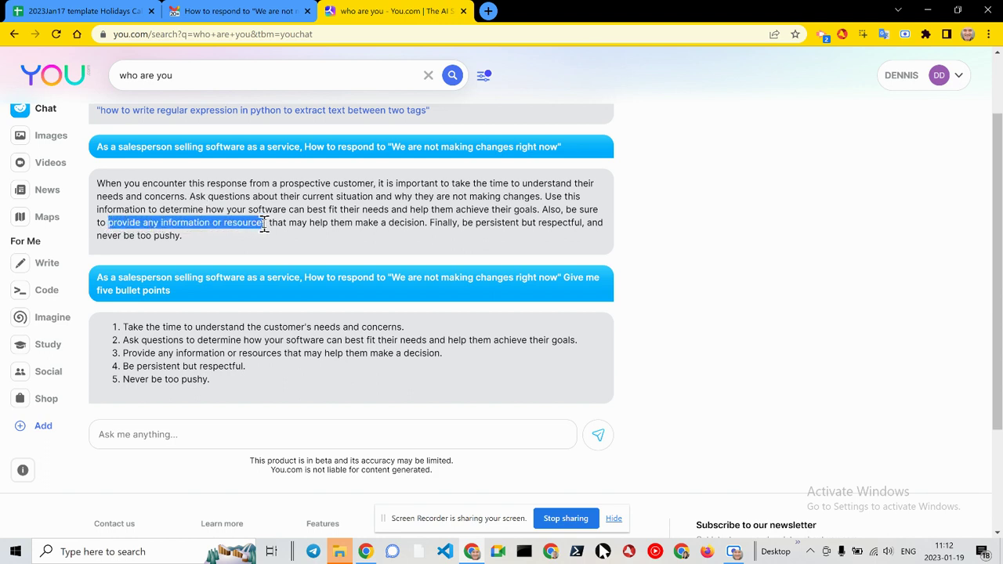
drag(462, 222, 572, 228)
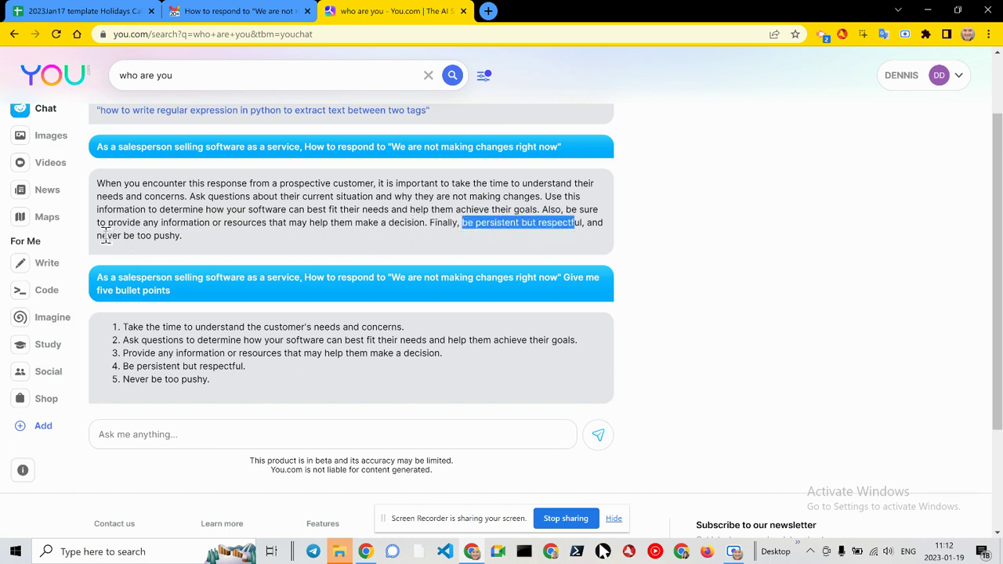
drag(108, 235, 171, 235)
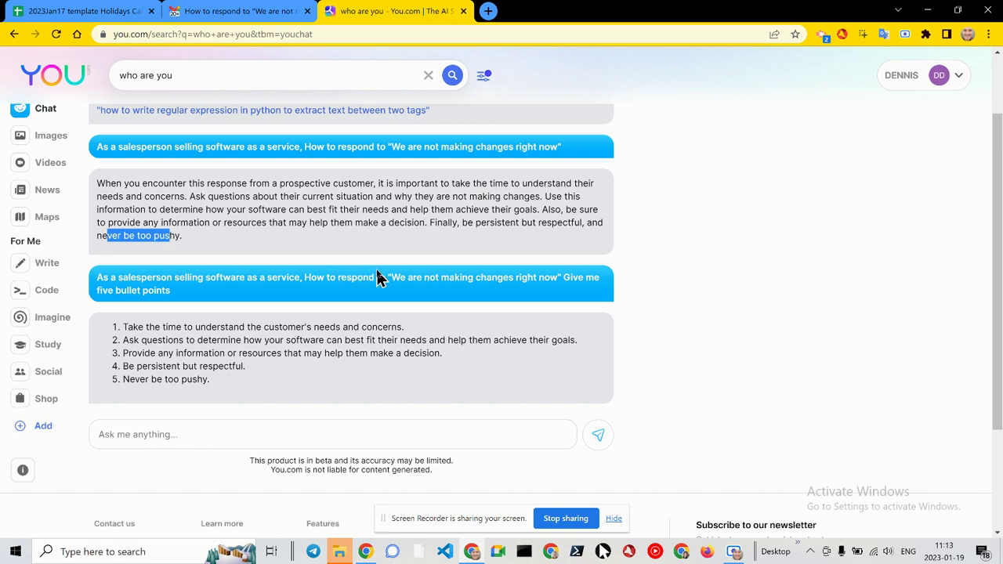
scroll(291, 342, down, 2)
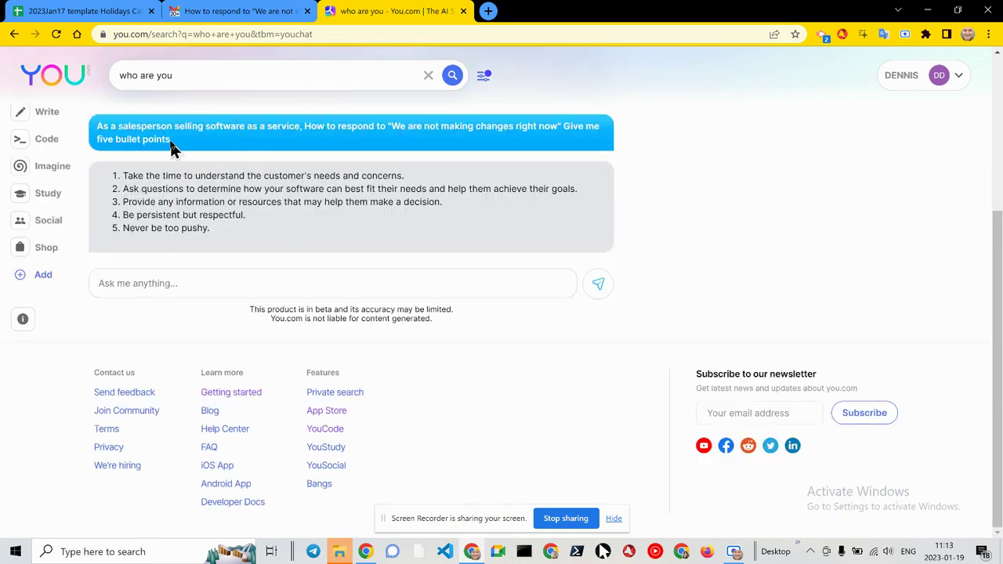
Copy the earlier five-bullet-points salesperson prompt into the Ask me anything box.
triple_click(130, 134)
key(ctrl+c)
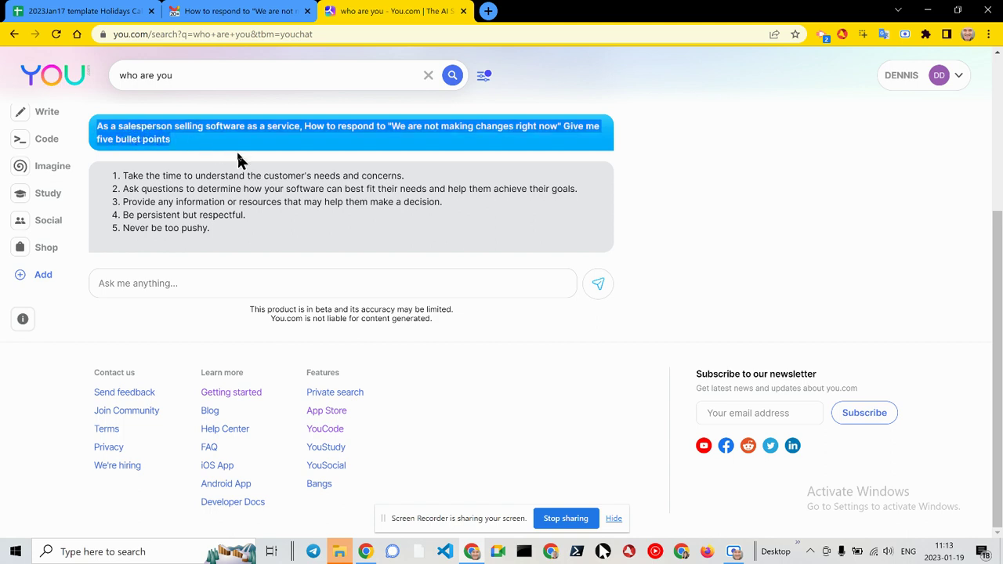
click(186, 282)
key(ctrl+v)
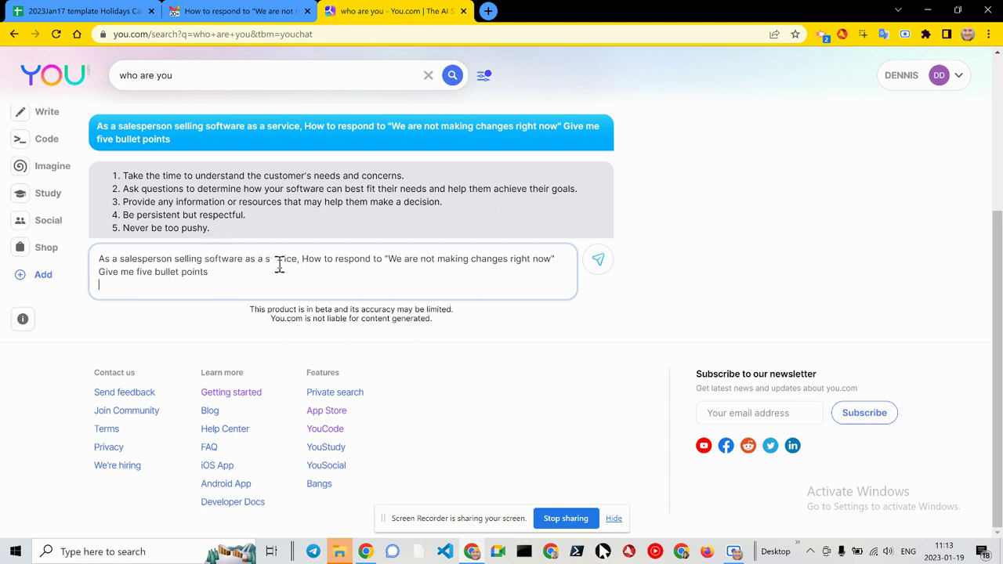
Change the prompt to 'service that calculates personal debt payment plans' and 'not making any new purchases'.
click(307, 265)
text(that)
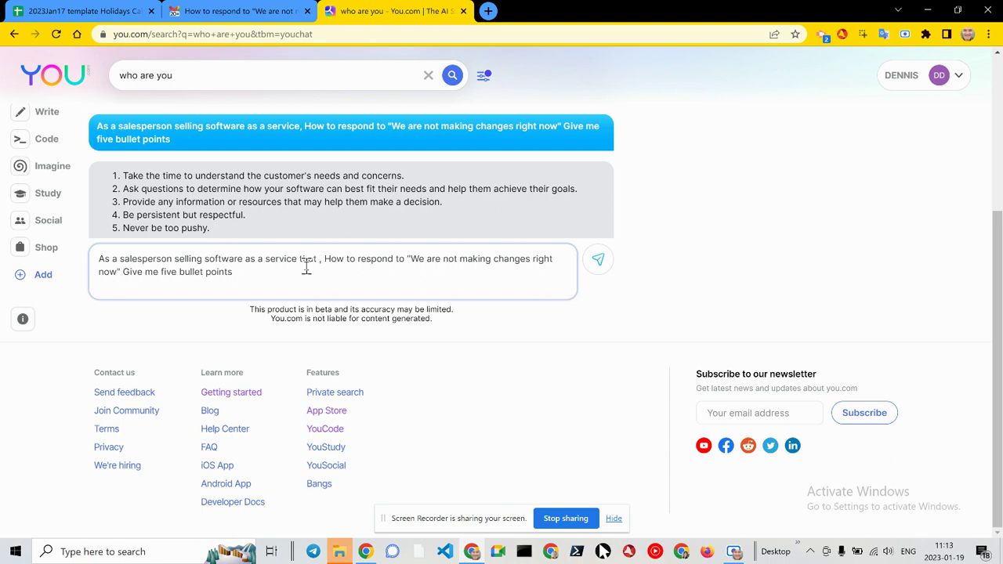
text( calculat)
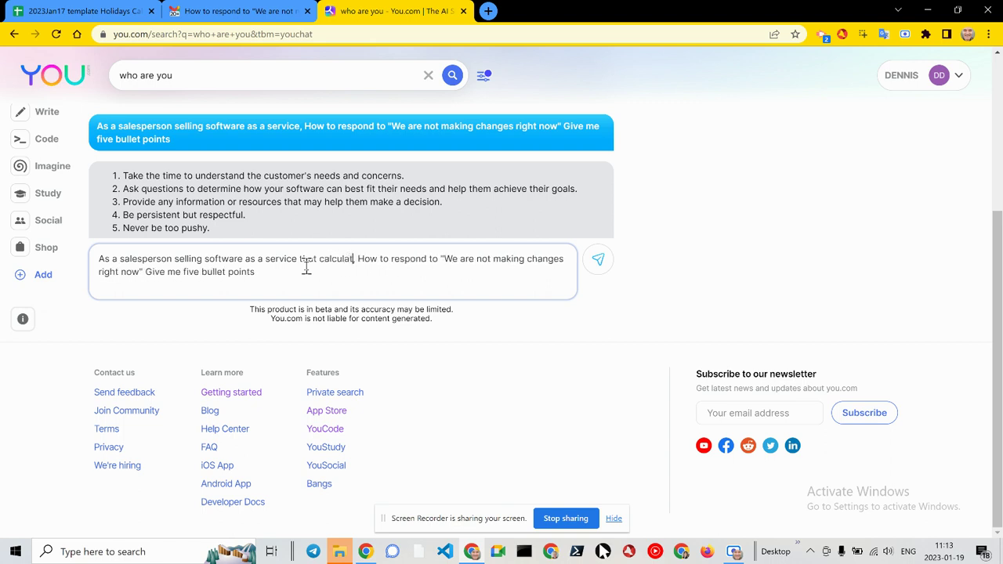
text(es deg)
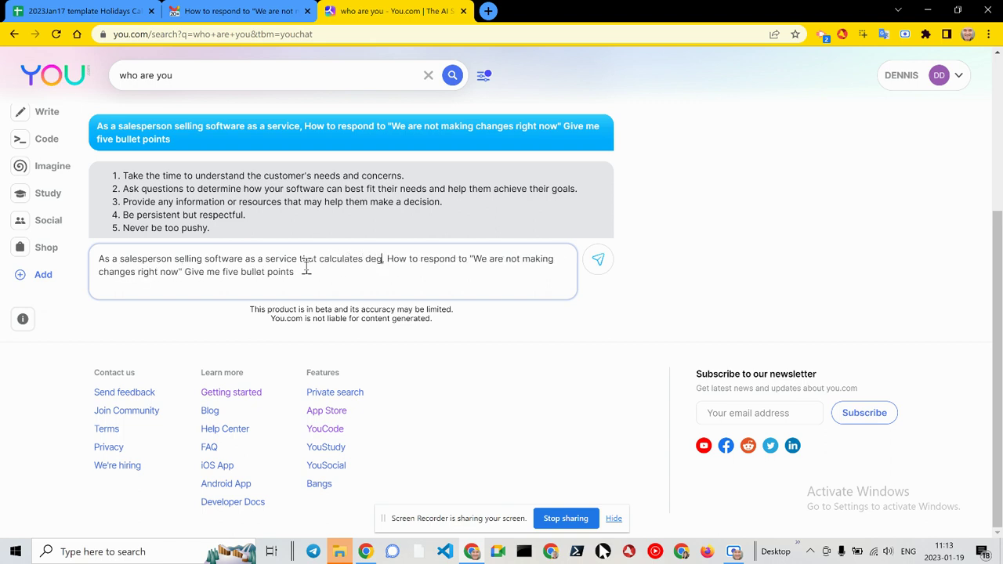
key(BackSpace)
key(BackSpace)
key(BackSpace)
text(person)
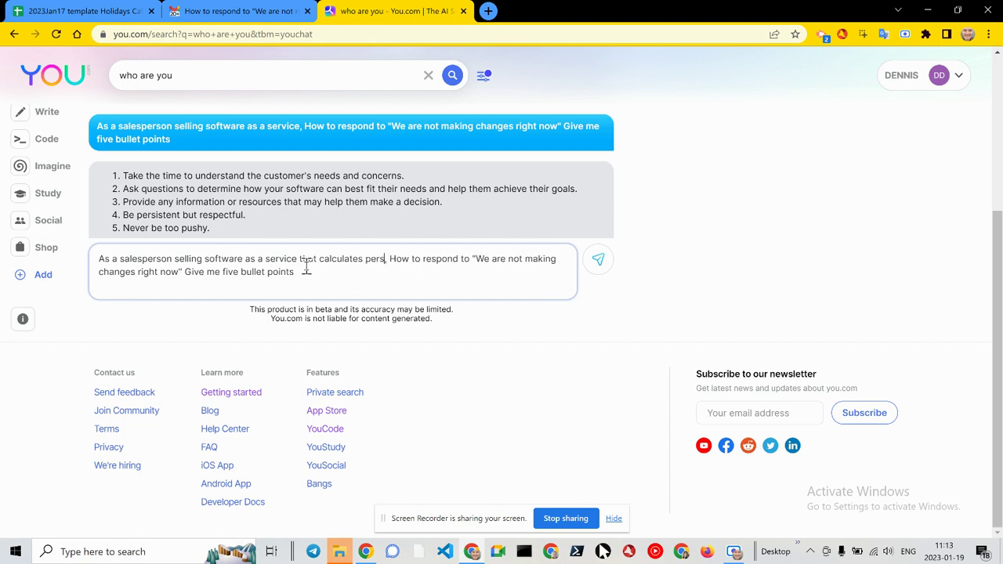
text(al )
text(debt payme)
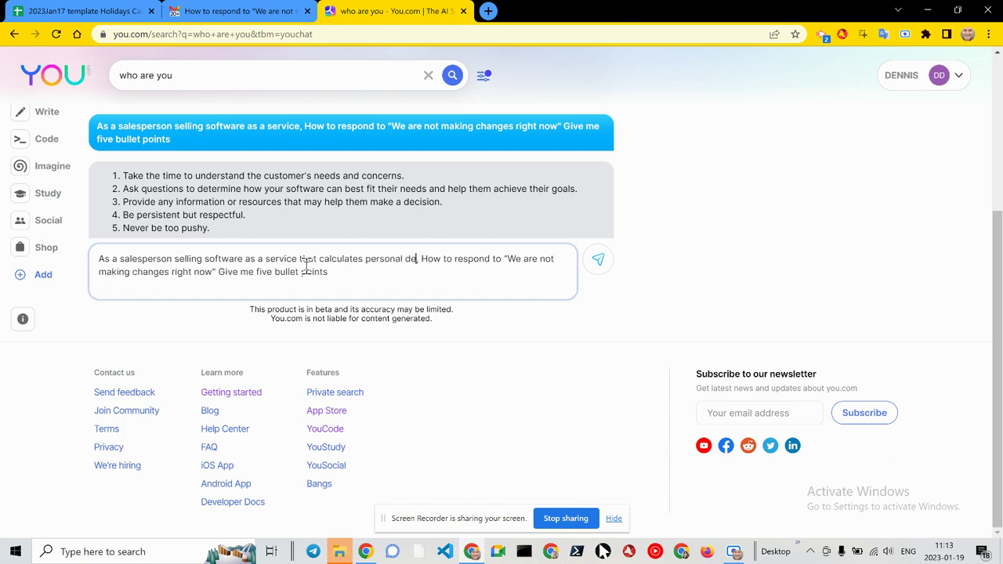
text(nt plans)
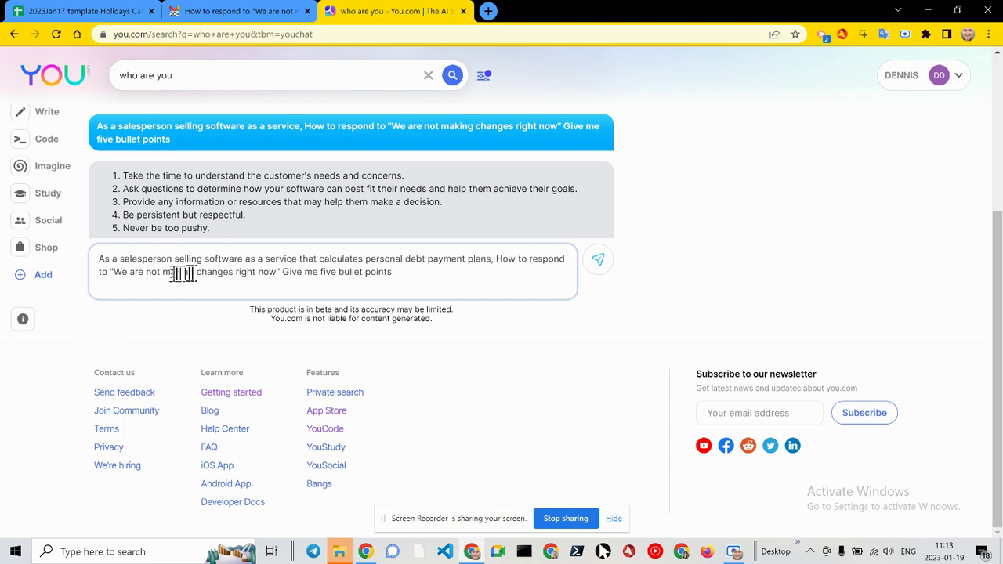
drag(162, 271, 230, 274)
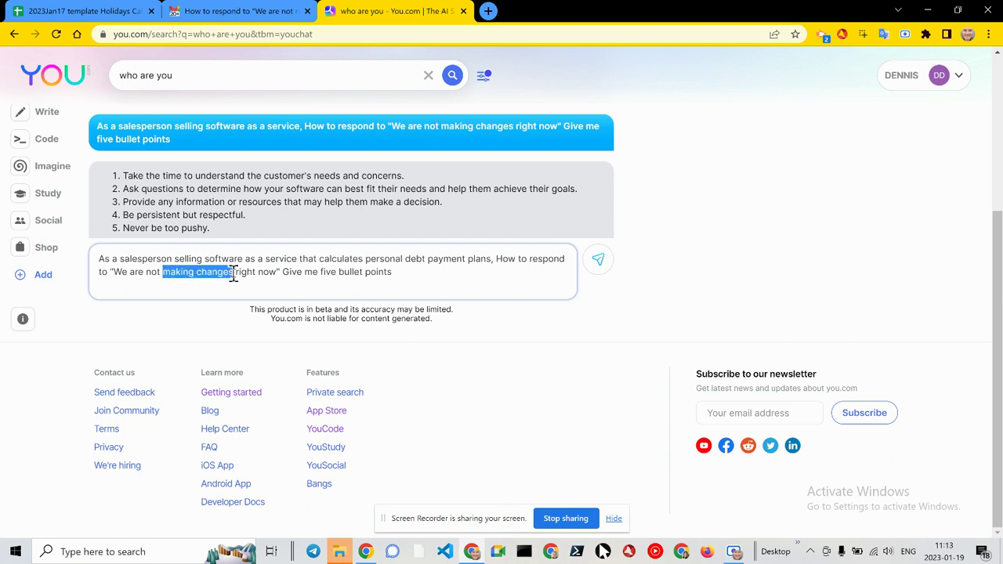
text(making a)
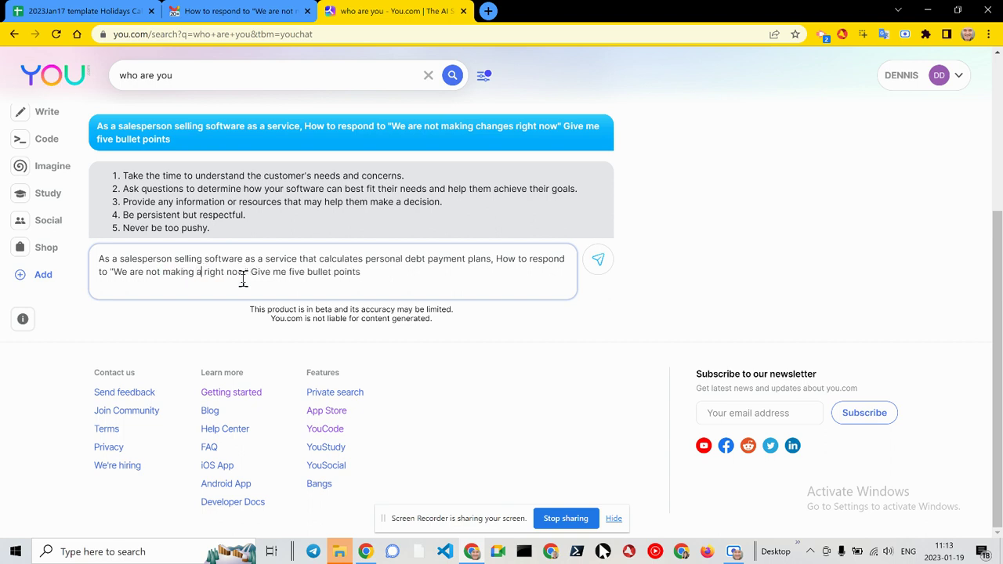
text(ny new pu)
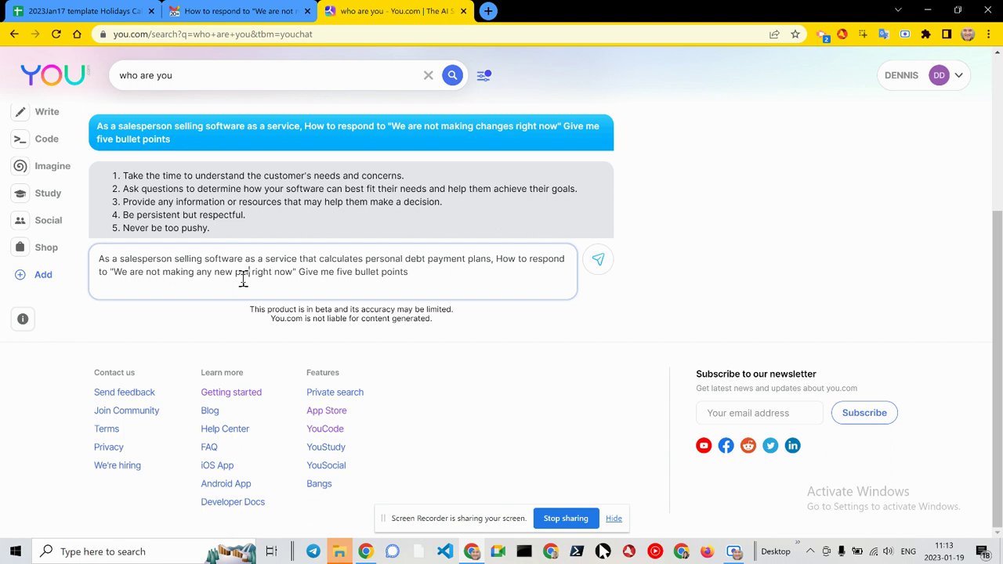
text(rchases)
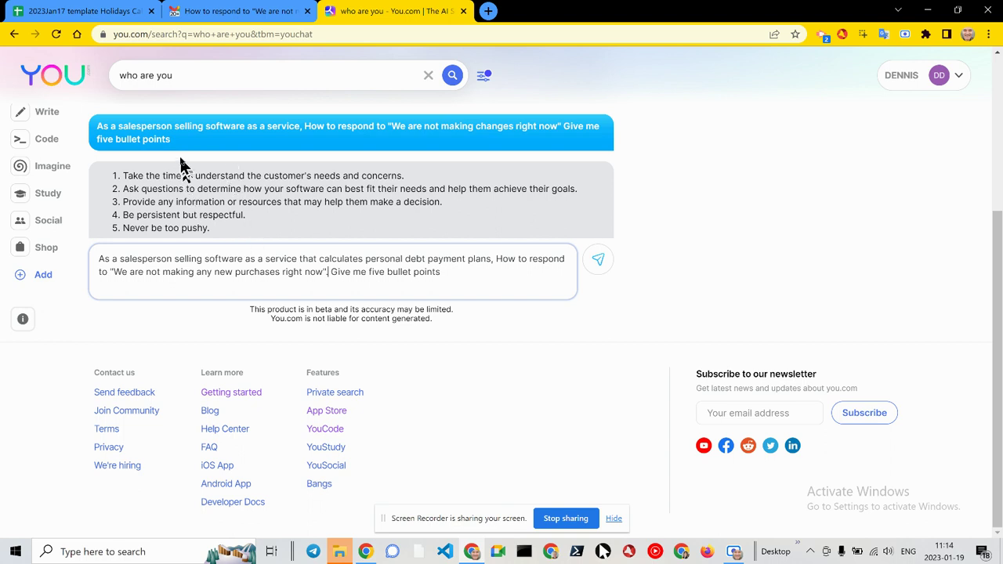
Send the revised debt-payment prompt and compare its five-bullet answer with the earlier reply.
click(597, 262)
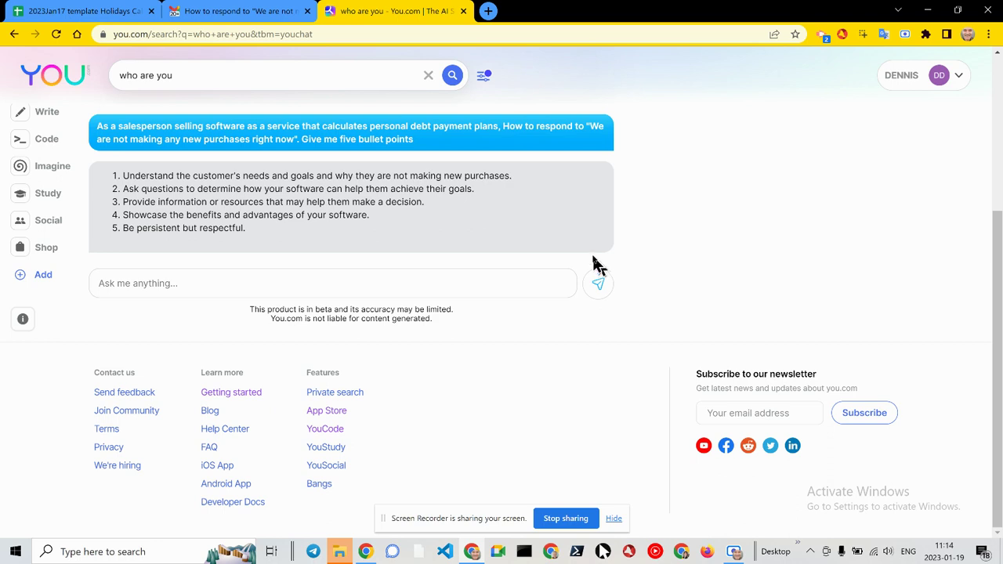
scroll(343, 235, up, 1)
scroll(342, 241, up, 1)
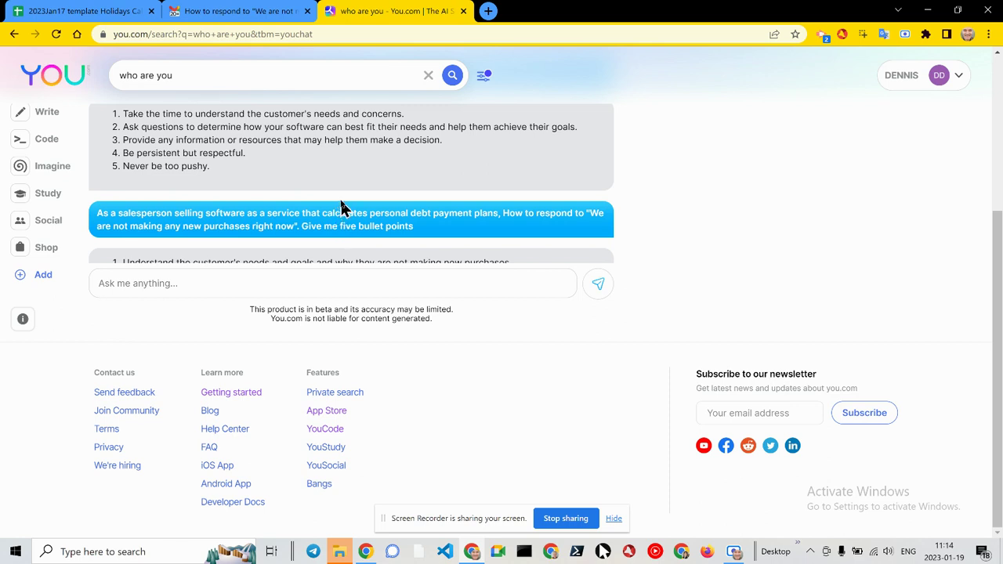
scroll(343, 207, down, 2)
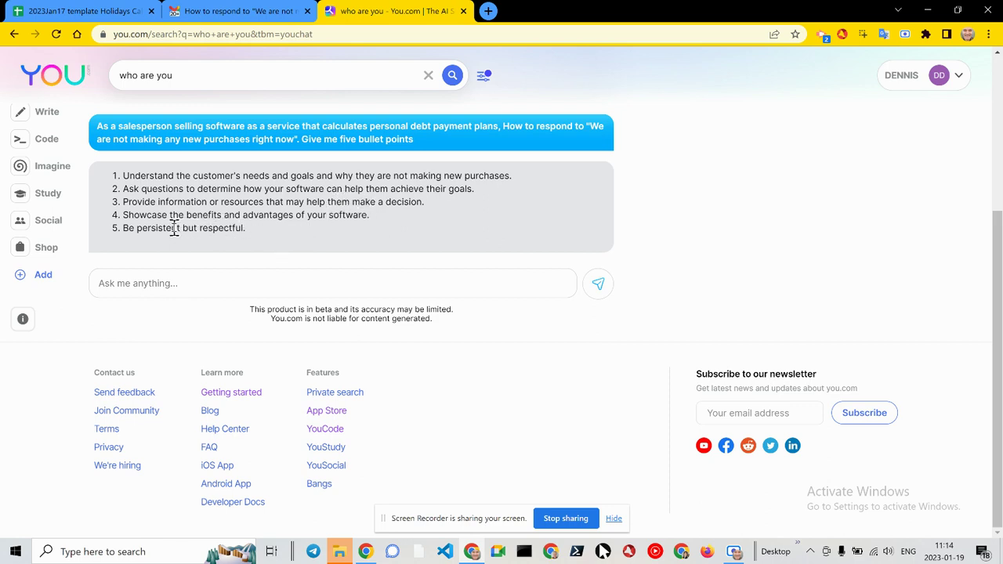
scroll(352, 218, up, 1)
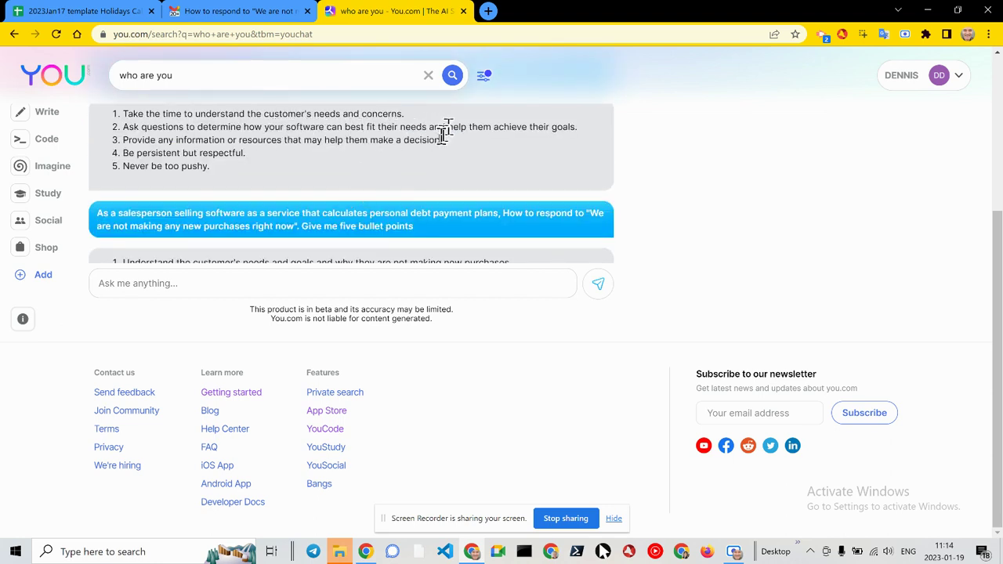
scroll(417, 177, down, 1)
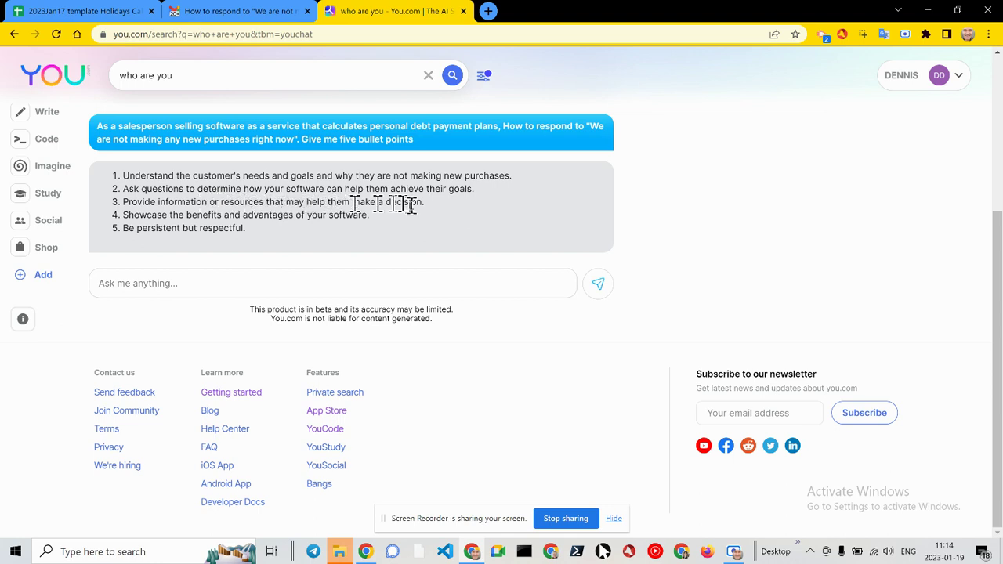
scroll(407, 208, up, 1)
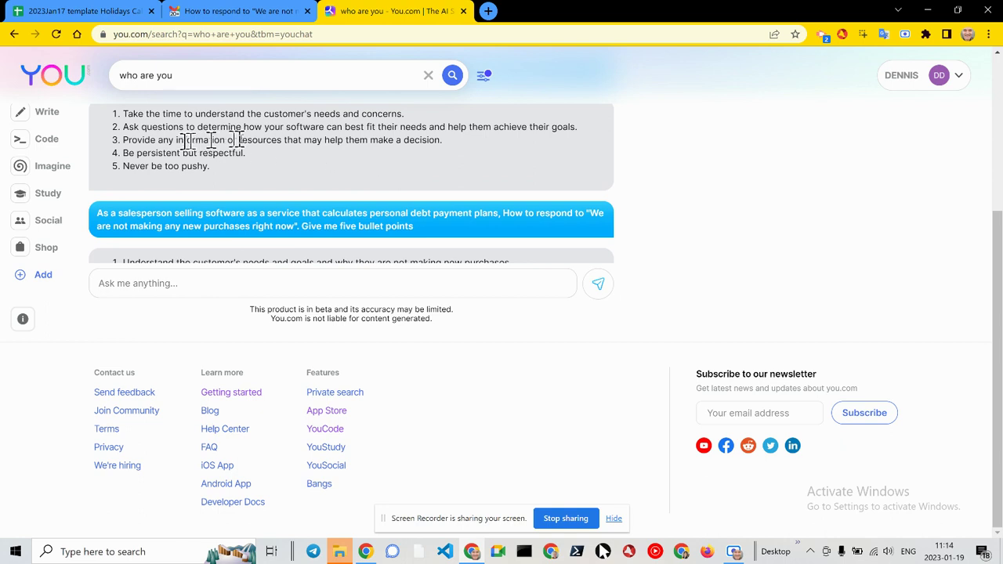
scroll(309, 197, down, 1)
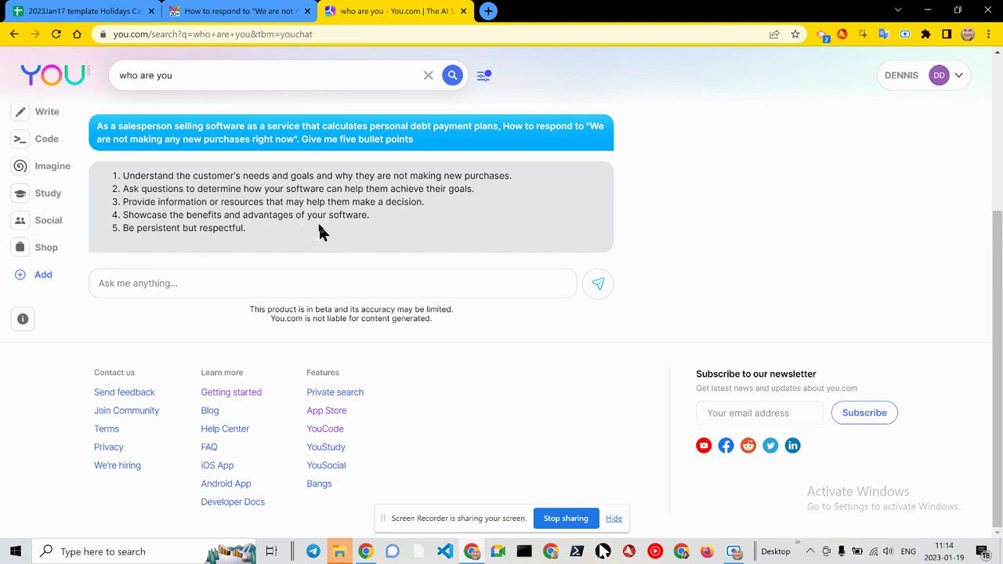
scroll(320, 232, up, 5)
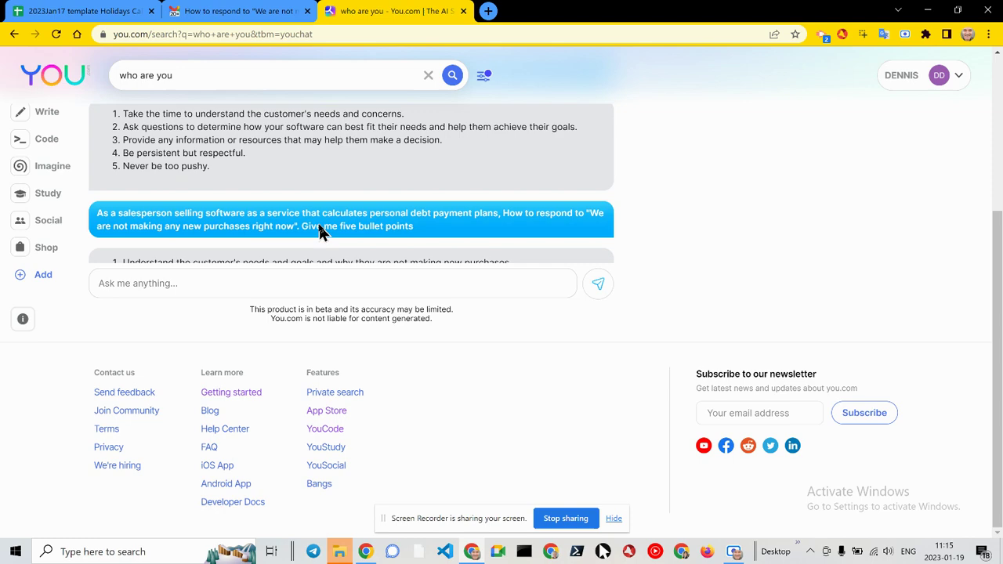
scroll(320, 232, up, 2)
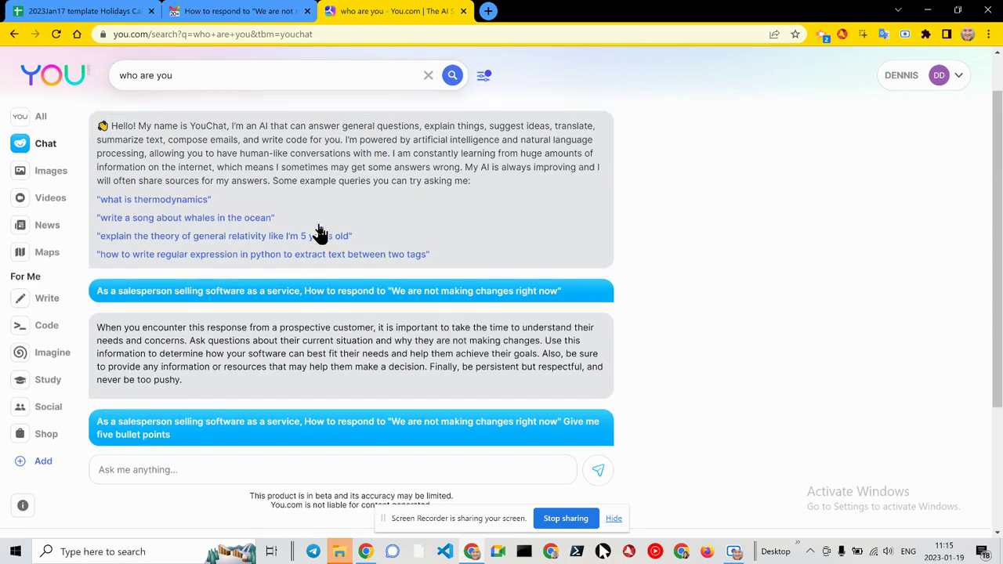
scroll(323, 232, down, 5)
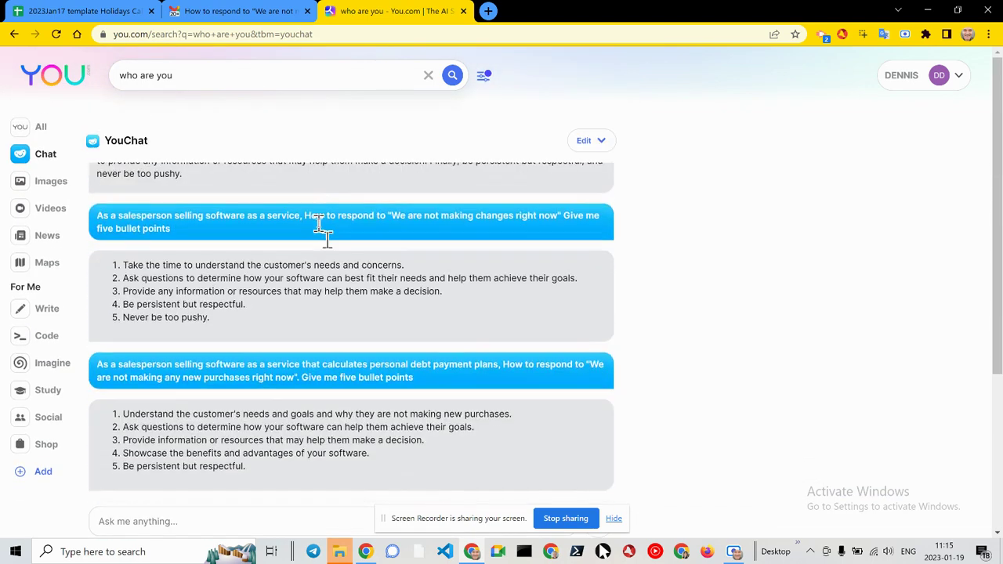